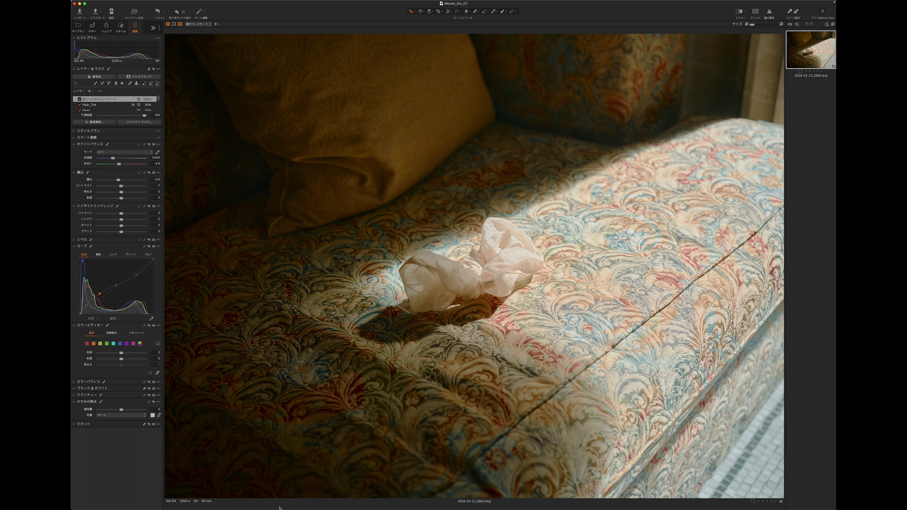
# Reset the RGB tone curve to a straight line, deepening the sofa photo's shadows
pyautogui.click(148, 246)
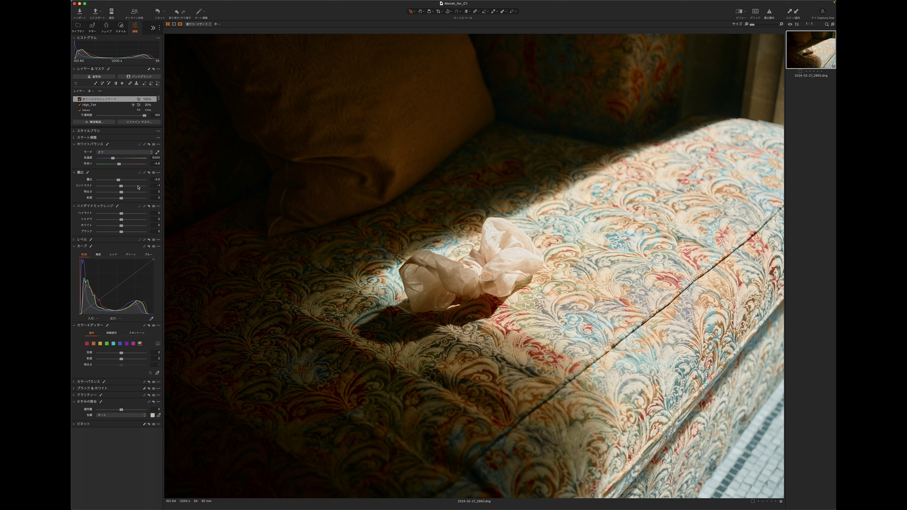
# Set Exposure Contrast to -50 after first entering 50, flattening the sofa image
pyautogui.click(156, 186)
pyautogui.write('50')
pyautogui.press('Return')
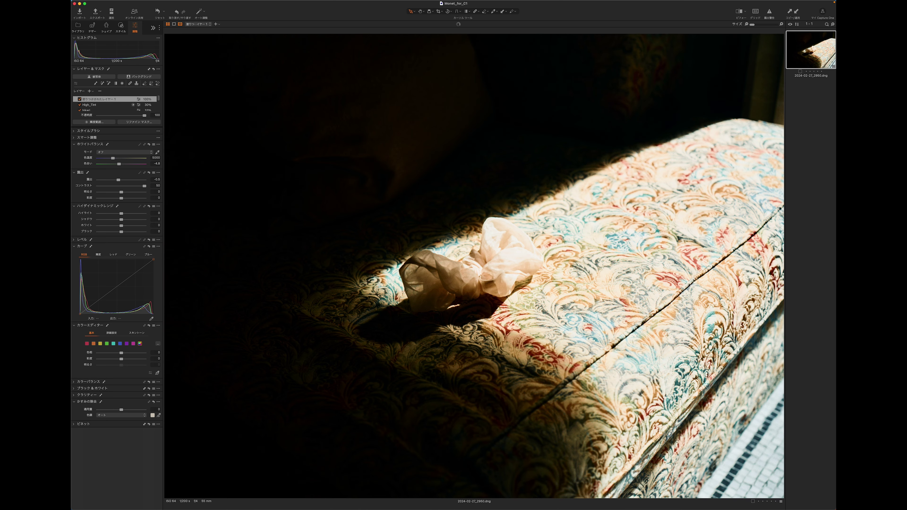
pyautogui.click(156, 186)
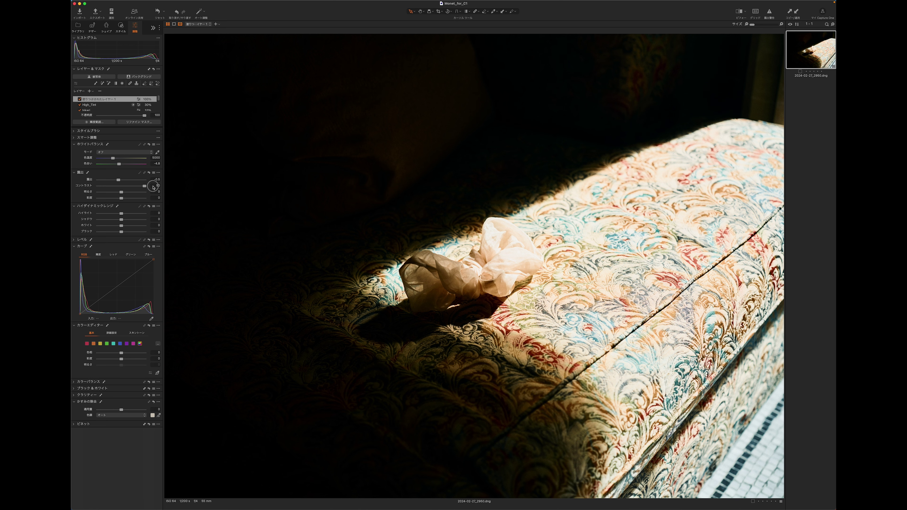
pyautogui.write('-50')
pyautogui.press('Return')
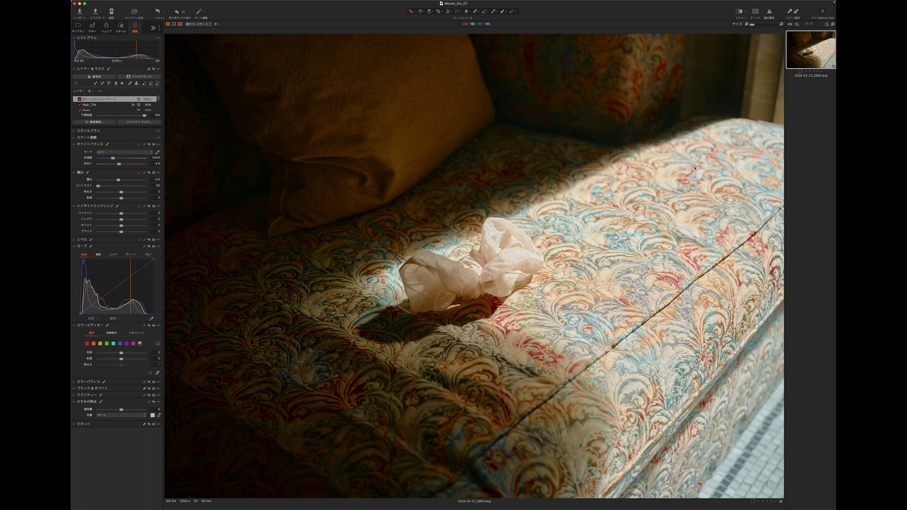
pyautogui.click(781, 24)
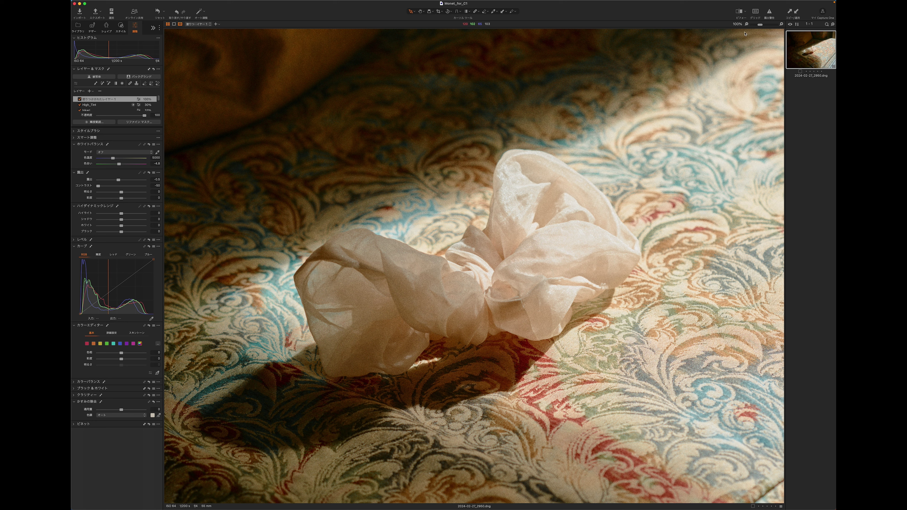
pyautogui.click(747, 24)
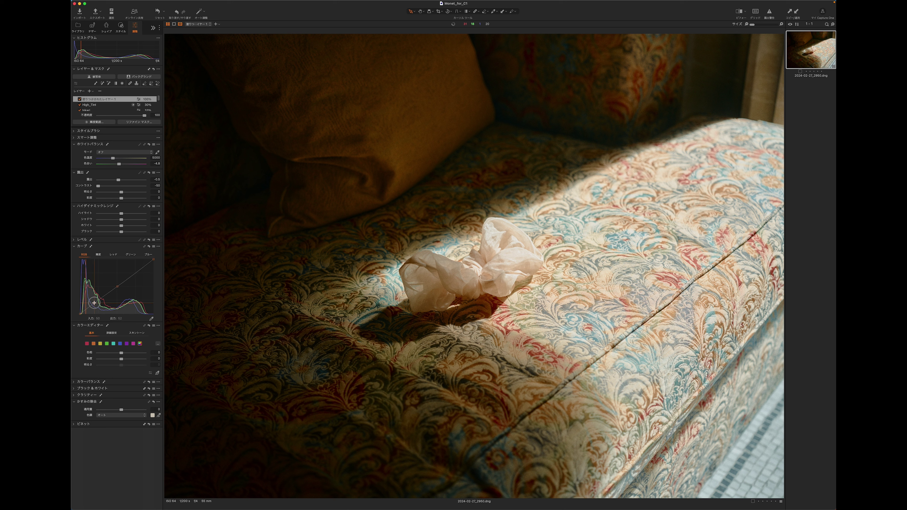
# Raise a midtone point on the RGB curve and push the HDR Shadow slider to 100
pyautogui.moveTo(93, 304); pyautogui.dragTo(93, 299)
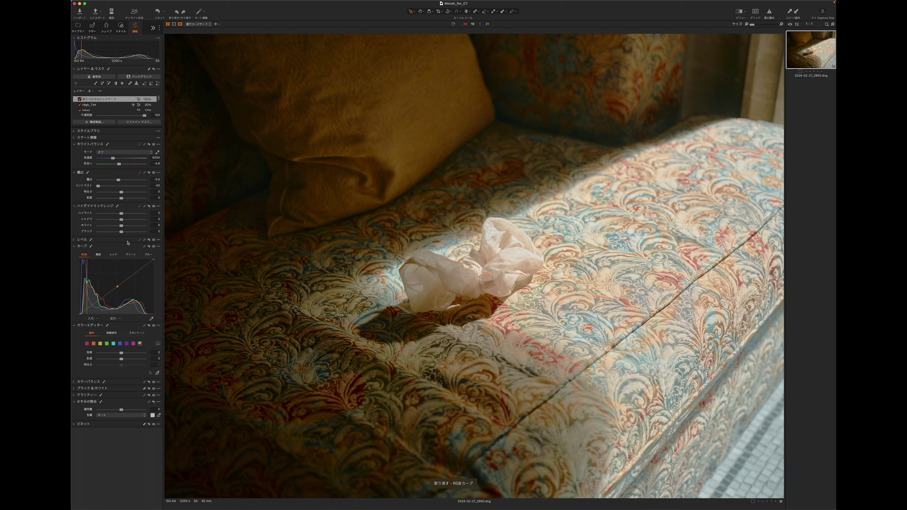
pyautogui.moveTo(121, 219); pyautogui.dragTo(145, 220)
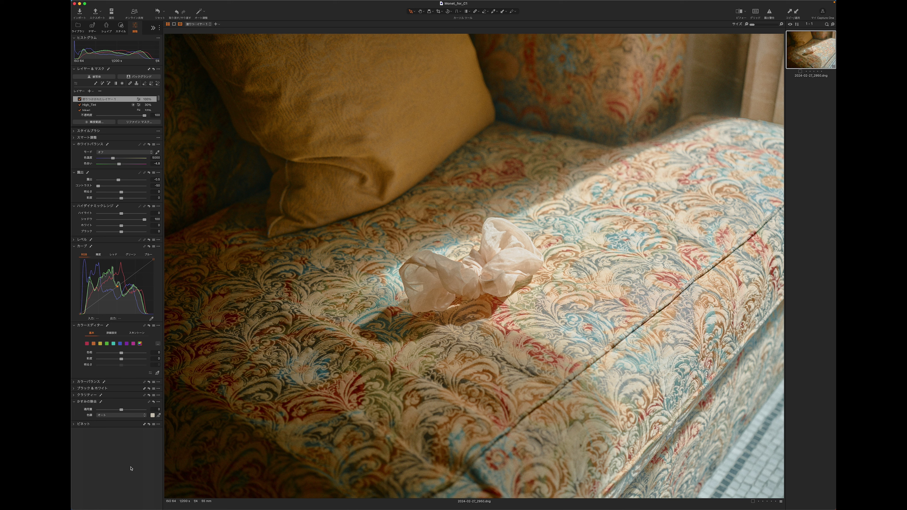
pyautogui.moveTo(132, 508)
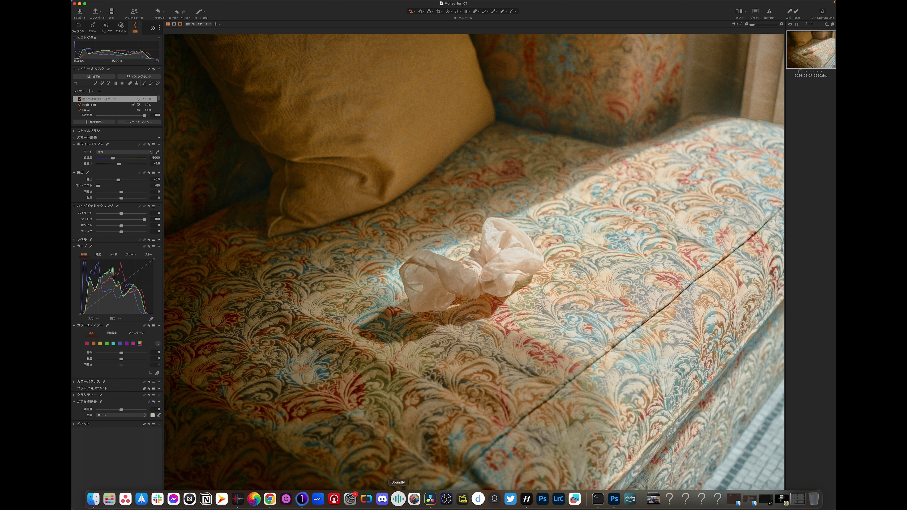
# In DaVinci Resolve, drop the sofa clip's Primaries contrast from 0.600 to 0.400
pyautogui.click(430, 500)
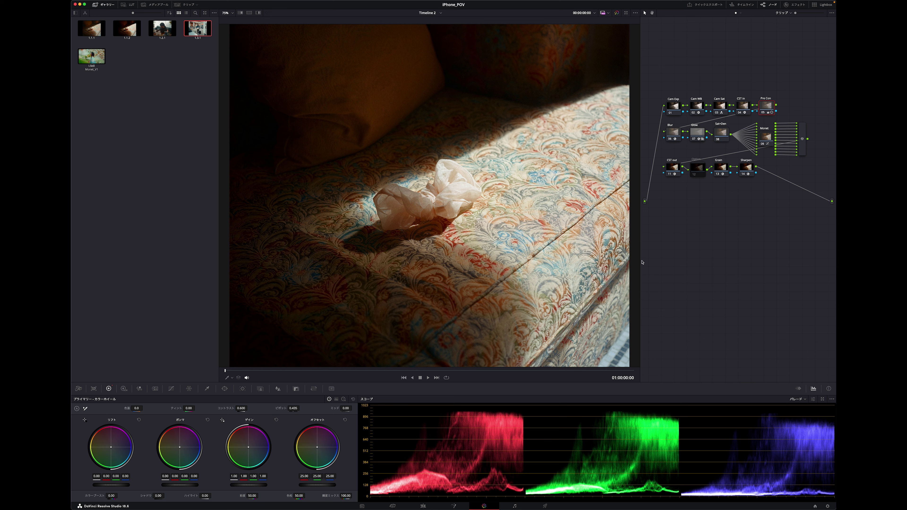
pyautogui.click(242, 409)
pyautogui.write('0.4')
pyautogui.press('Return')
pyautogui.hotkey('ctrl', 'd')
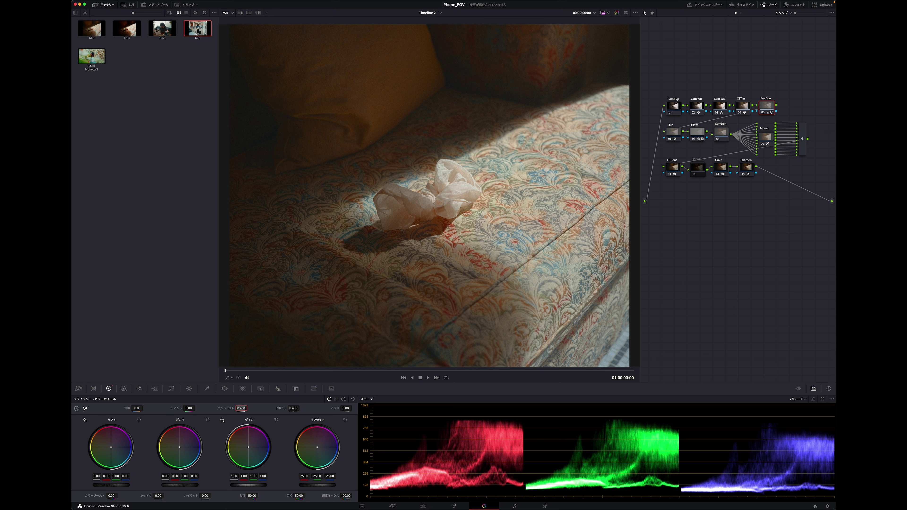
pyautogui.write('0.')
pyautogui.press('Return')
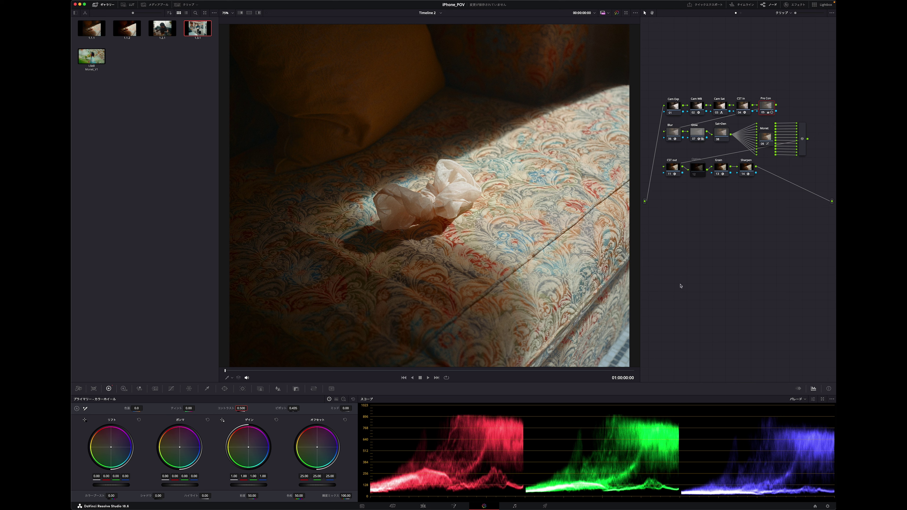
pyautogui.press('super+s')
pyautogui.press('BackSpace')
pyautogui.press('BackSpace')
pyautogui.press('BackSpace')
pyautogui.press('Return')
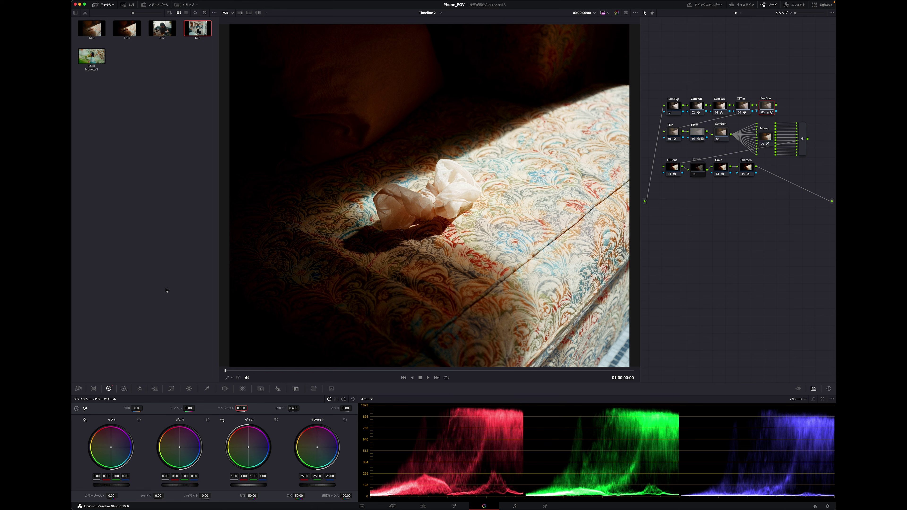
pyautogui.moveTo(190, 505)
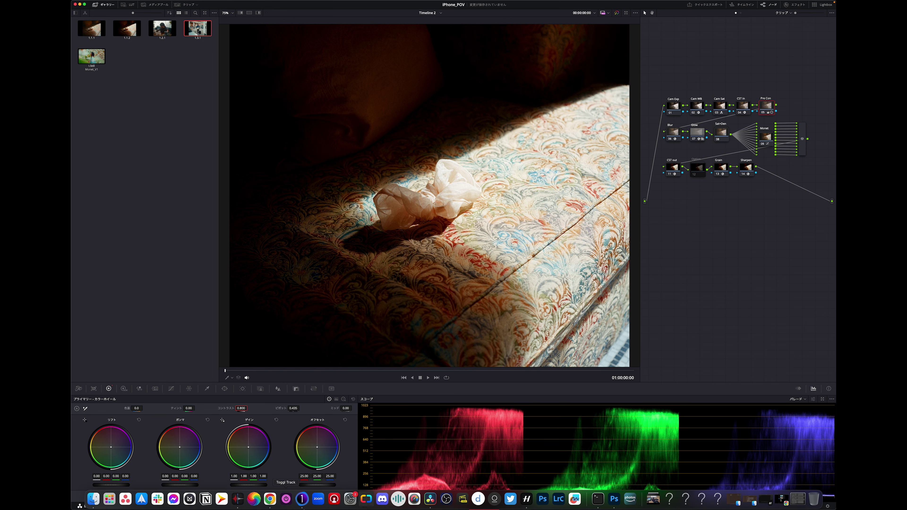
# Back in Capture One, set Exposure Contrast to 30 and reset the High Dynamic Range tool
pyautogui.click(308, 504)
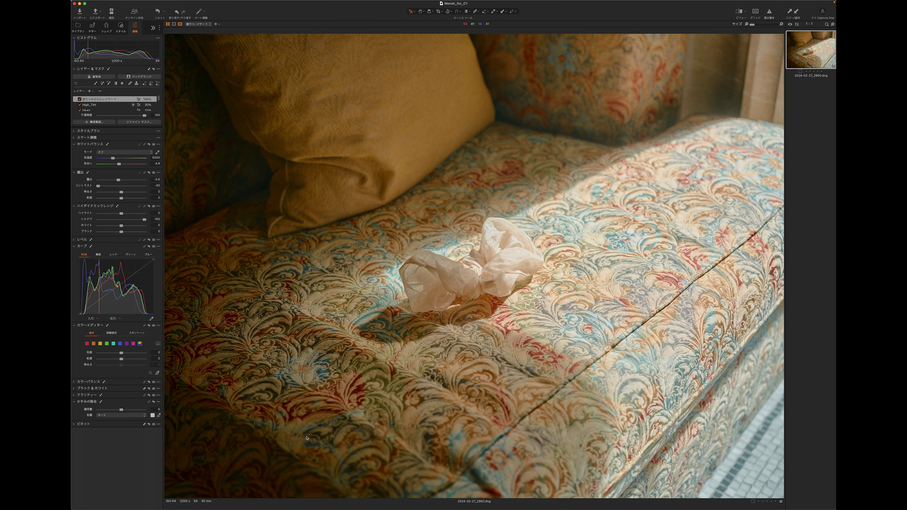
pyautogui.click(156, 186)
pyautogui.write('30')
pyautogui.press('Return')
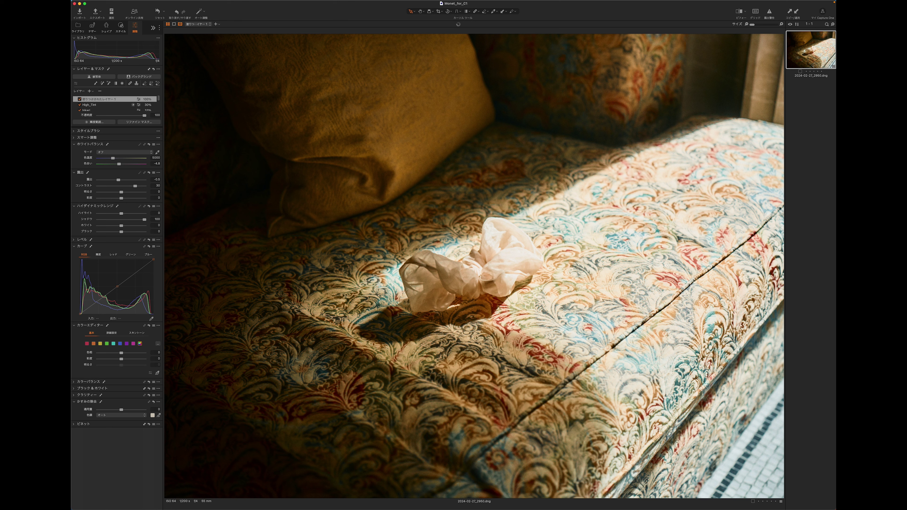
pyautogui.click(151, 206)
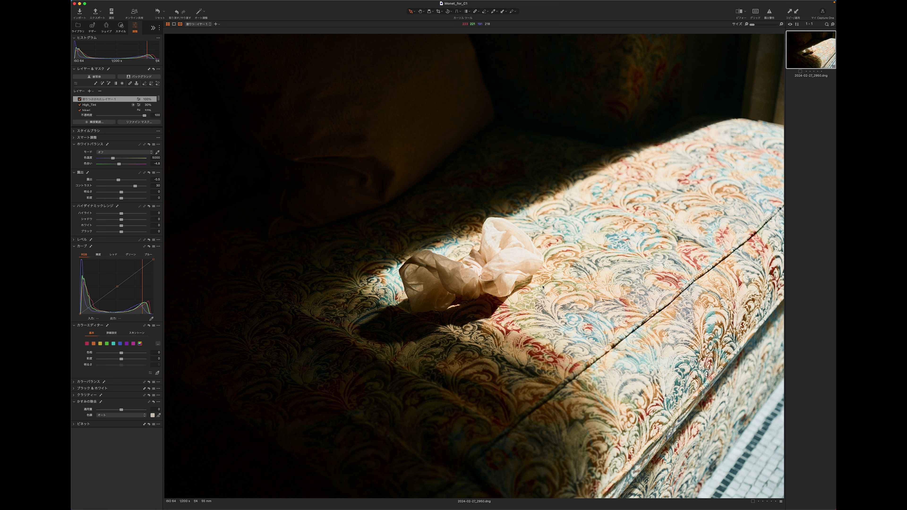
pyautogui.moveTo(446, 505)
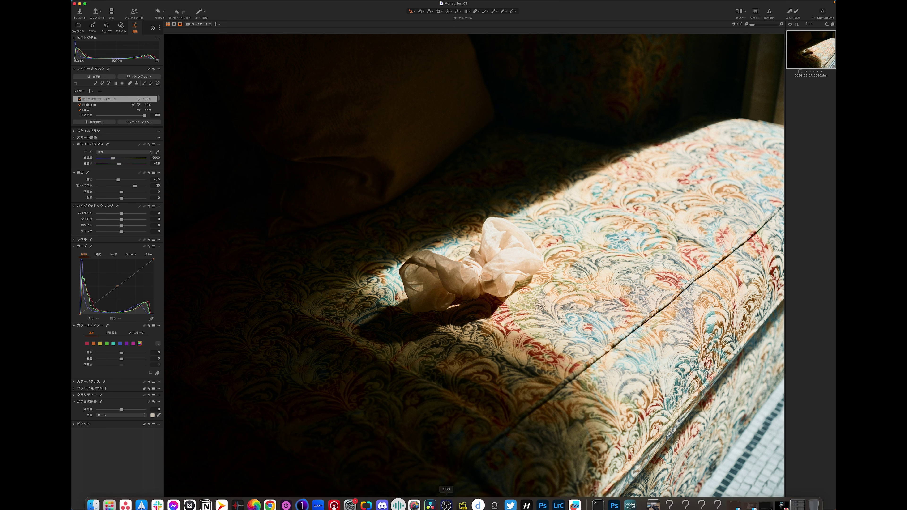
# Bring up DaVinci Resolve's dark 0.800-contrast grade to compare with the Capture One photo
pyautogui.click(430, 503)
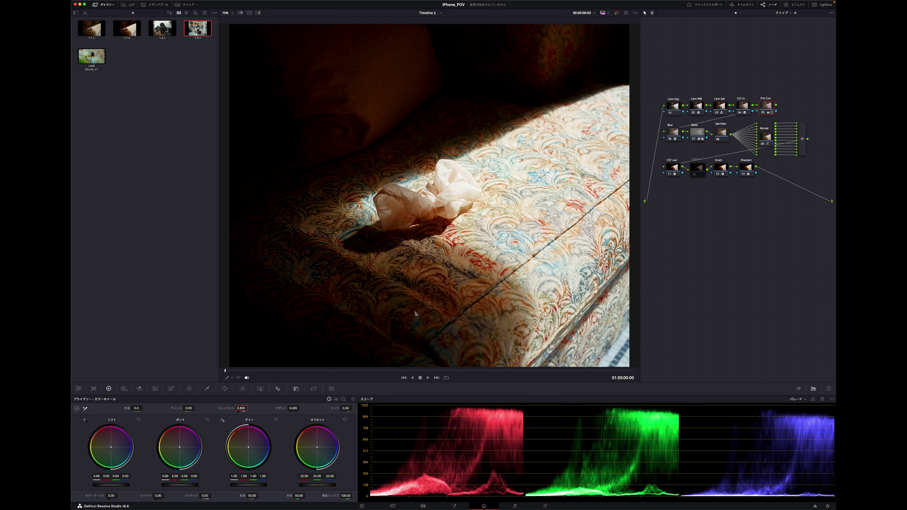
# Lower Capture One's Exposure Contrast to 15, then return to DaVinci Resolve
pyautogui.moveTo(411, 509)
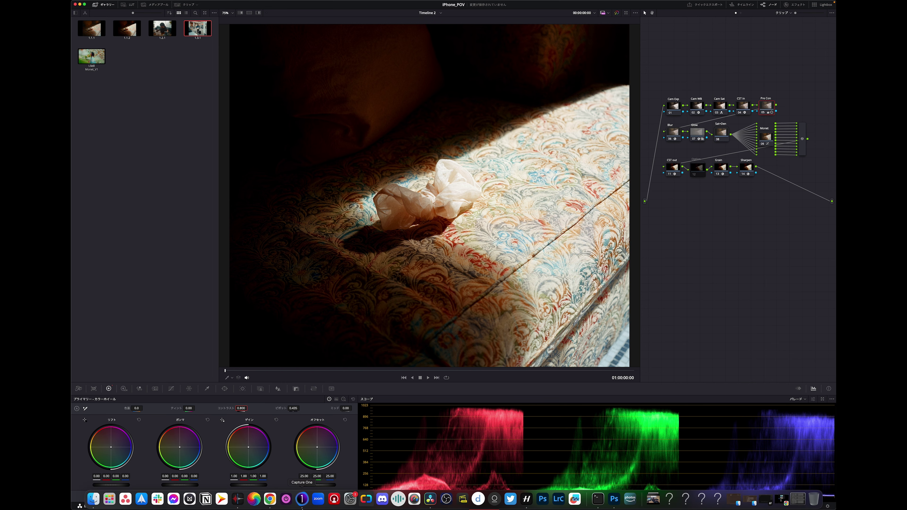
pyautogui.click(297, 504)
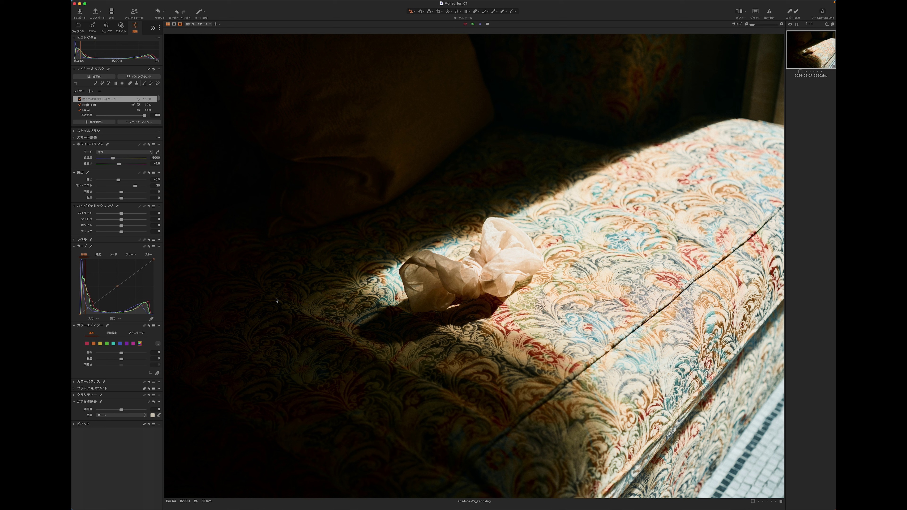
pyautogui.click(156, 186)
pyautogui.press('Return')
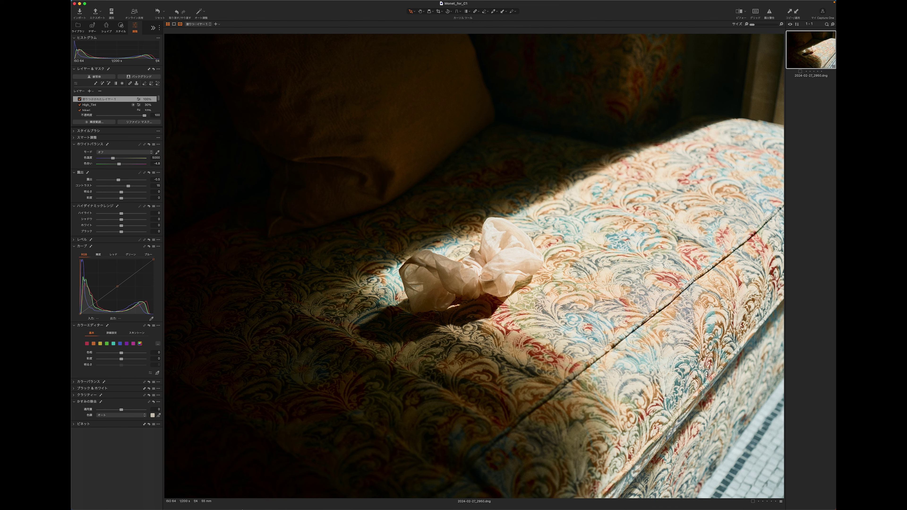
pyautogui.moveTo(402, 509)
pyautogui.click(430, 498)
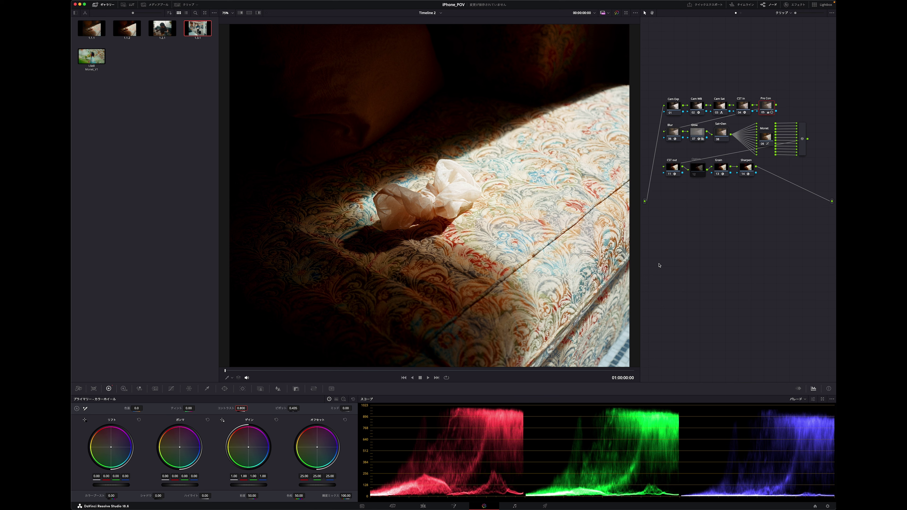
# Save the iPhone_POV project with Cmd+S
pyautogui.press('super+s')
# Set the sofa clip's Primaries contrast to 0.550 and save the iPhone_POV project
pyautogui.click(238, 407)
pyautogui.write('0.')
pyautogui.write('5')
pyautogui.press('Return')
pyautogui.hotkey('ctrl', 'd')
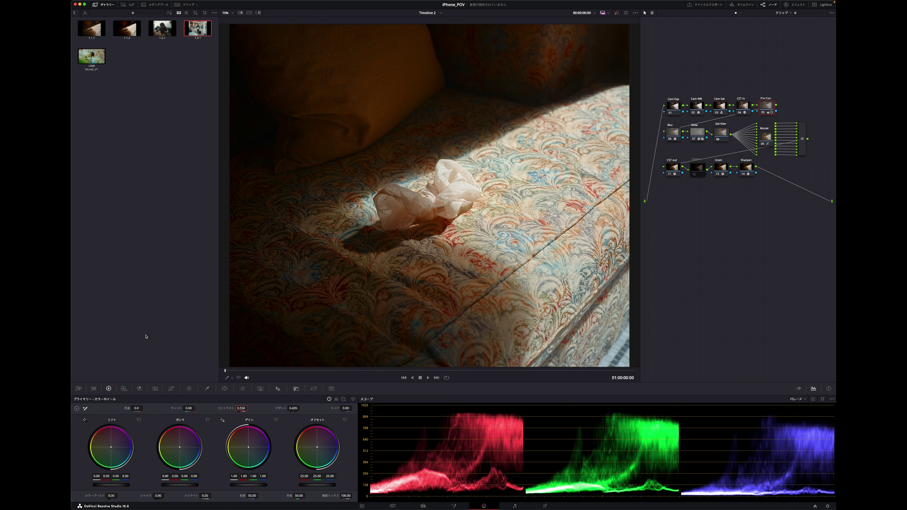
pyautogui.hotkey('ctrl', 's')
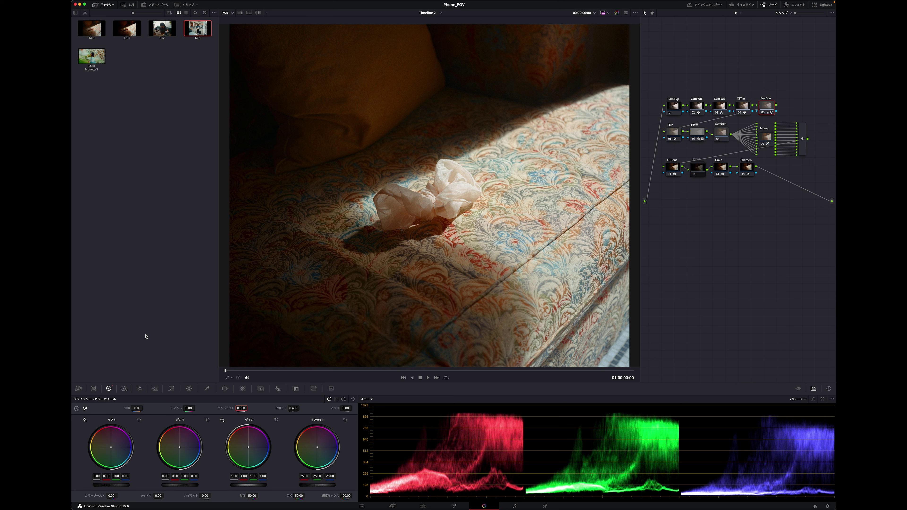